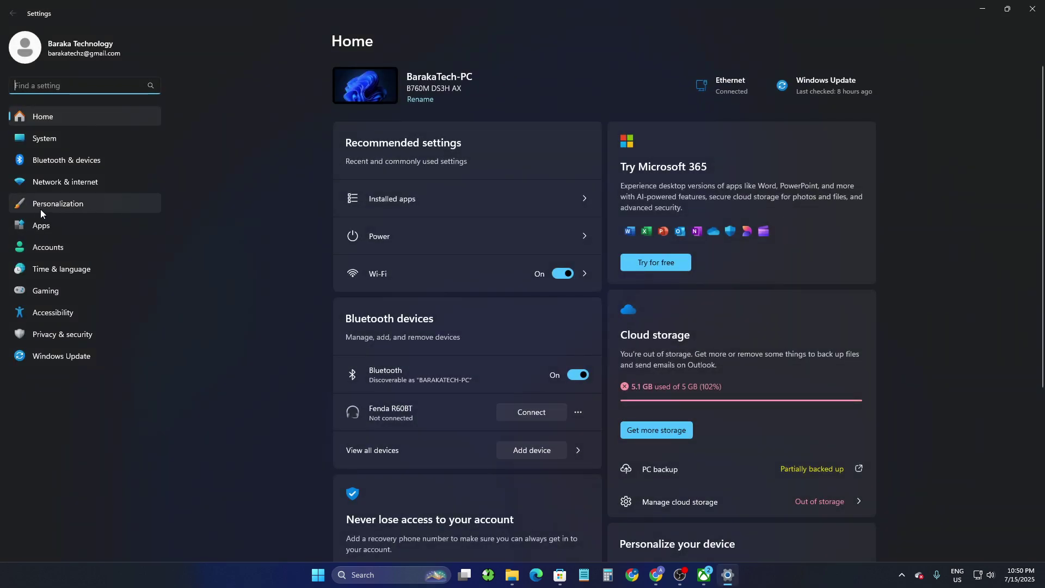
# Step: View the Game Bar page under the Gaming settings to check the controller option, and minimize Settings
pyautogui.click(32, 289)
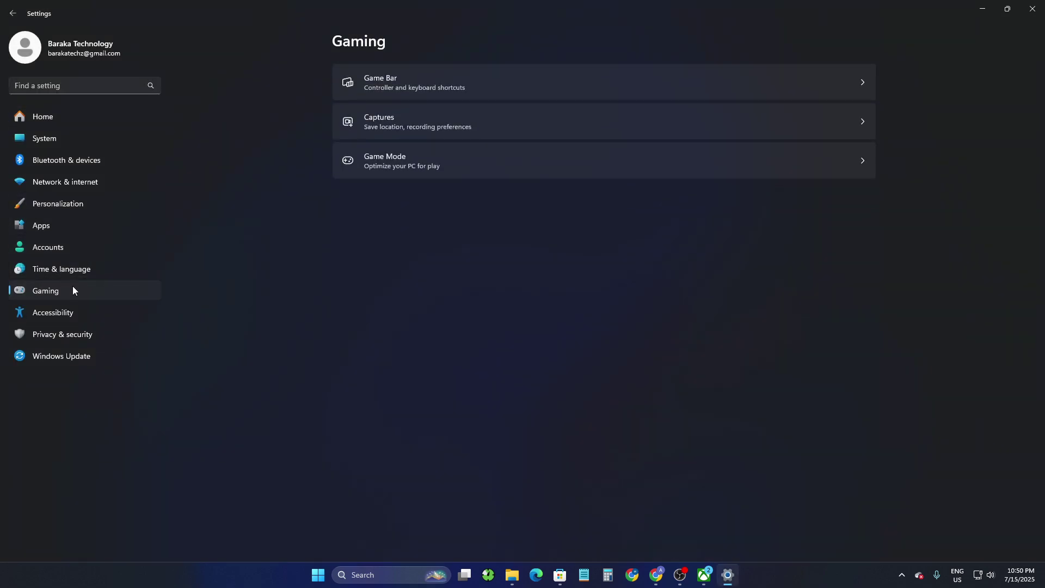
pyautogui.click(395, 71)
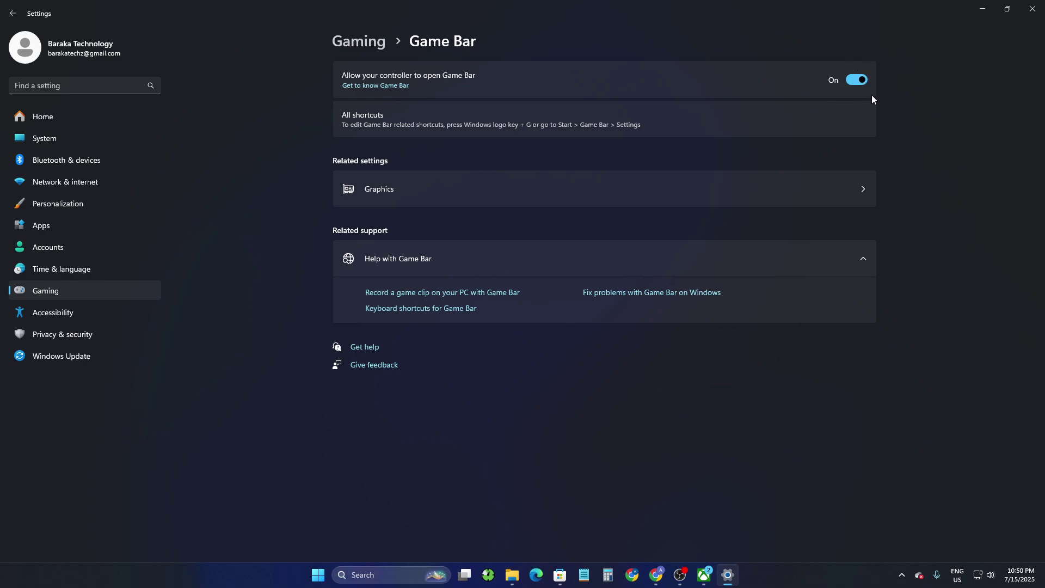
pyautogui.click(983, 8)
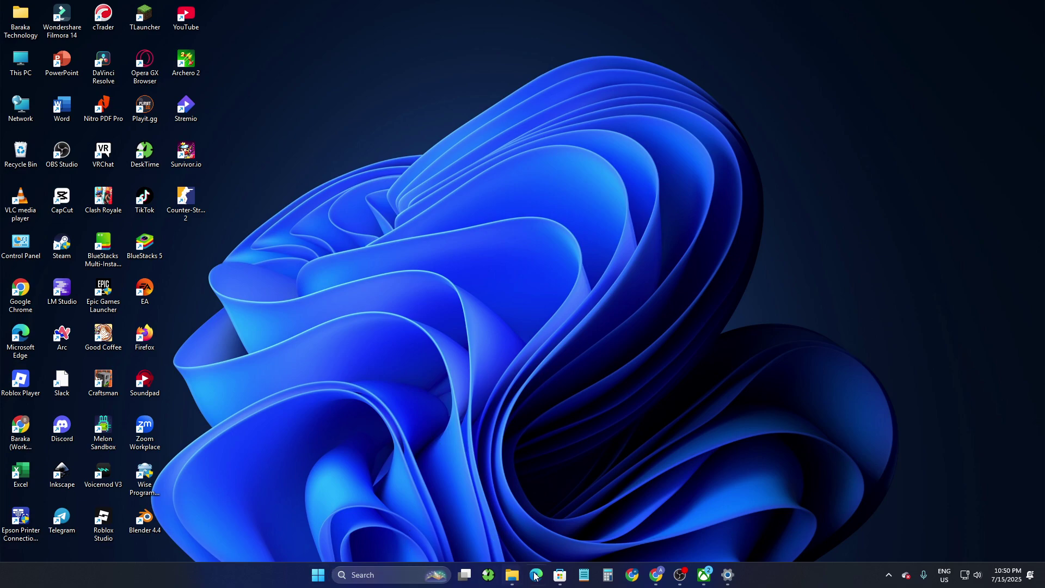
# Step: Bring up the Game Bar overlay over the desktop and dismiss it
pyautogui.click(726, 577)
pyautogui.click(726, 577)
pyautogui.press('super+g')
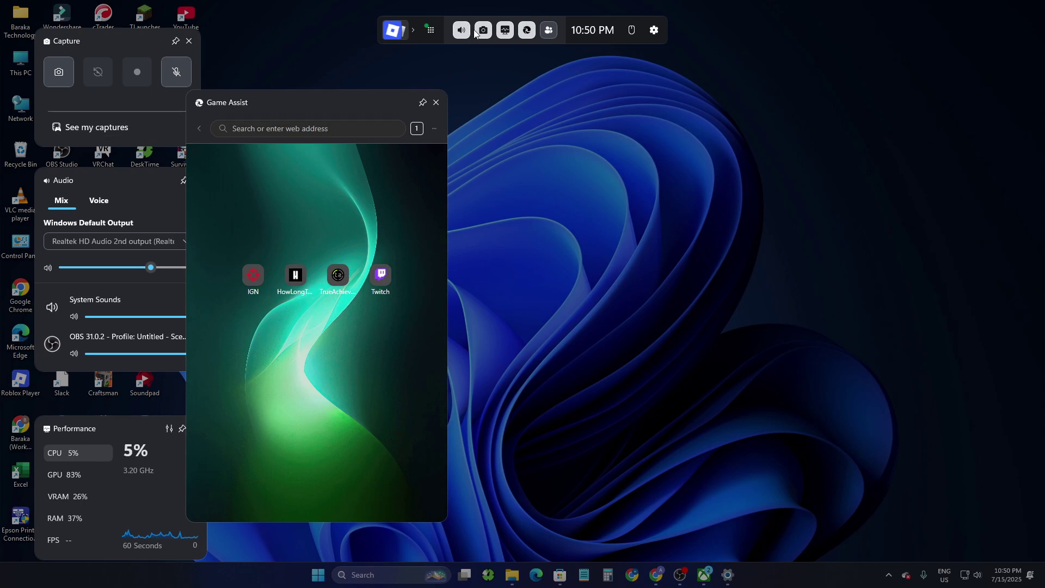
pyautogui.click(600, 189)
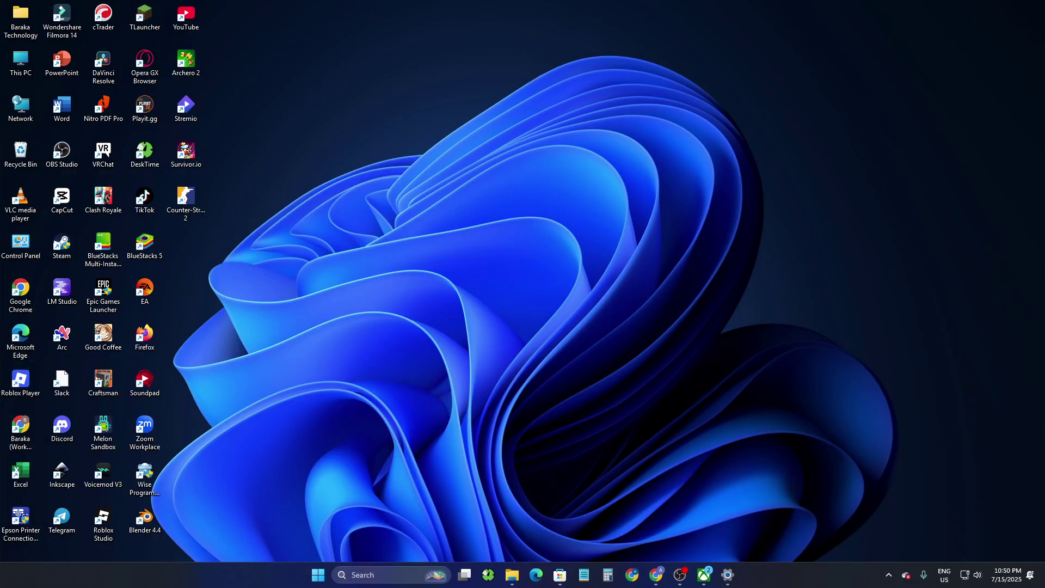
# Step: Search the system for "game Bar", open it, and move the Game Assist widget to the right side of the desktop
pyautogui.click(318, 575)
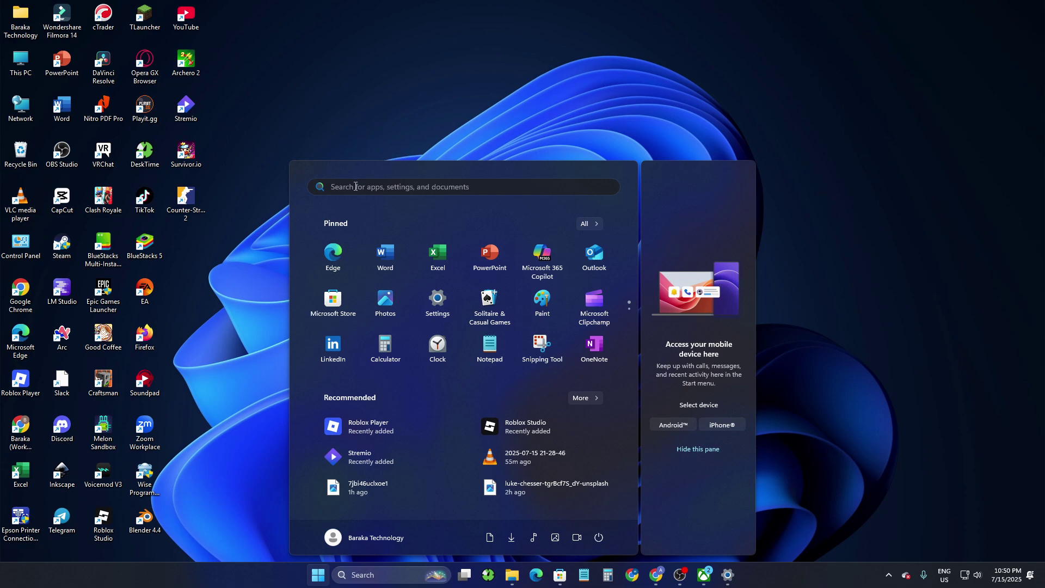
pyautogui.write('game Bar')
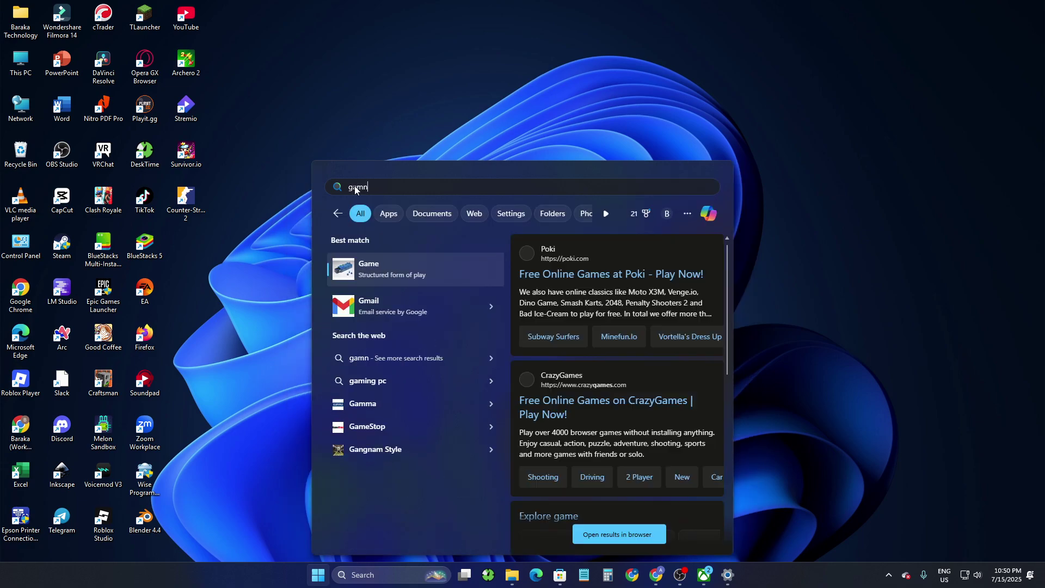
pyautogui.click(382, 278)
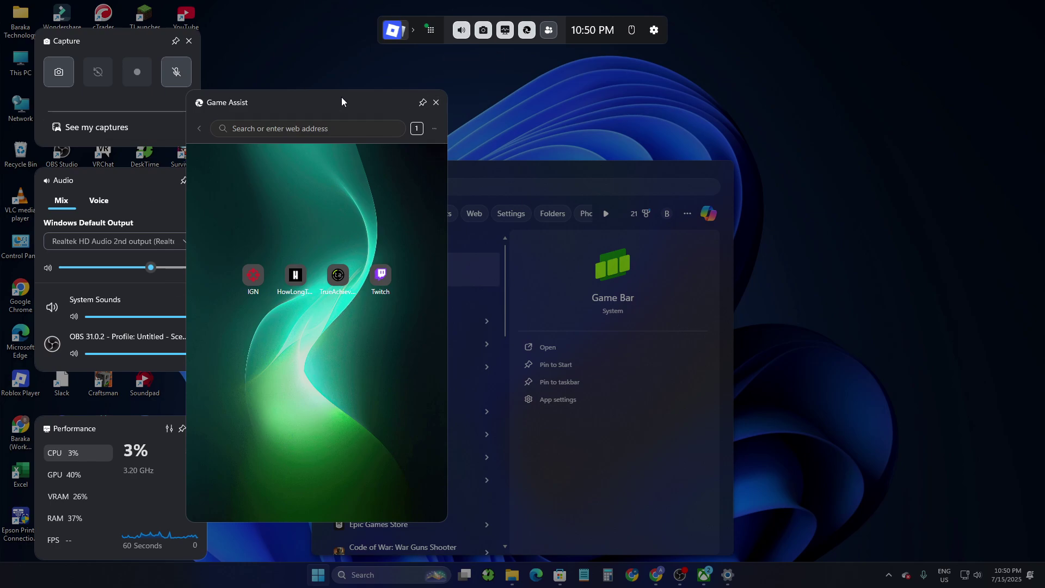
pyautogui.moveTo(341, 97); pyautogui.dragTo(892, 72)
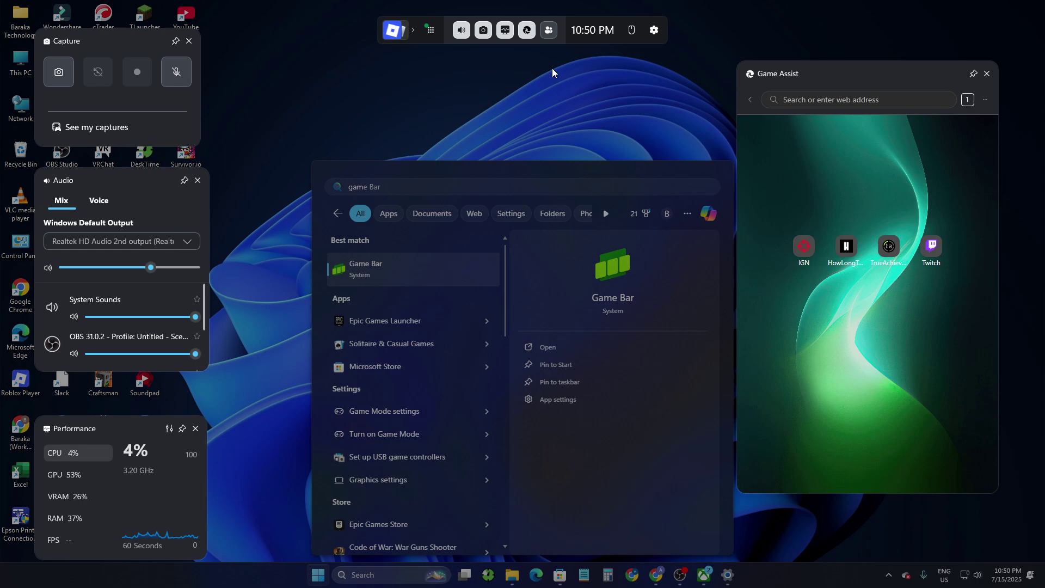
# Step: Examine the Audio widget's Windows default output choices and the volume mixer entries for each running app
pyautogui.scroll(-2, 157, 338)
pyautogui.scroll(2, 119, 314)
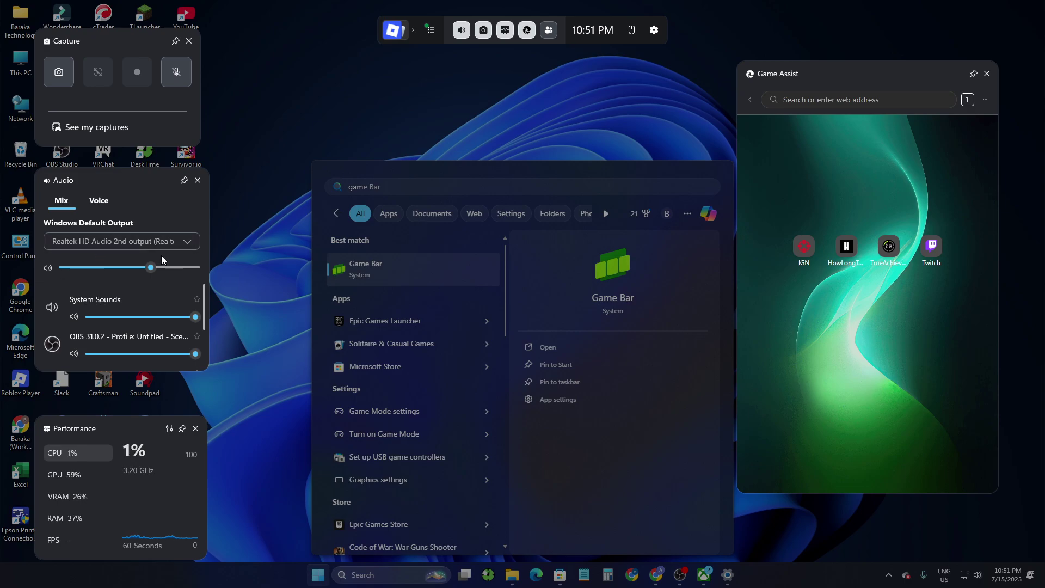
pyautogui.click(109, 243)
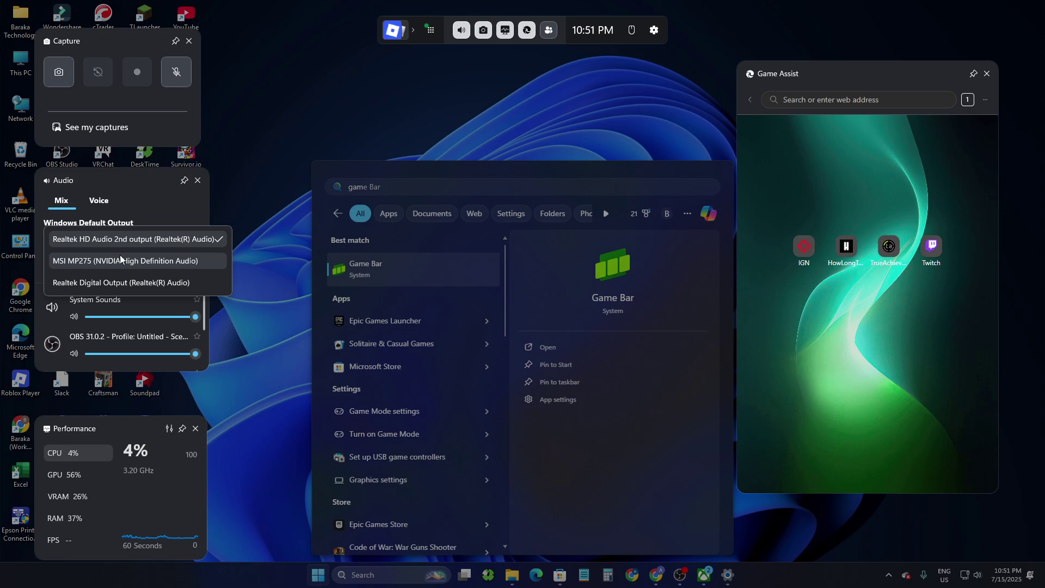
pyautogui.click(164, 199)
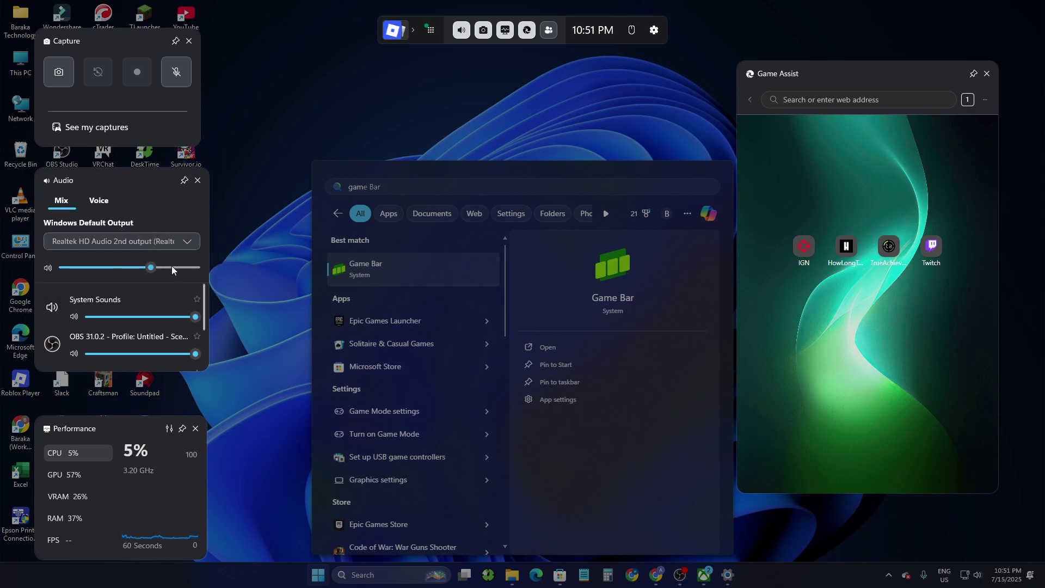
pyautogui.scroll(-1, 82, 313)
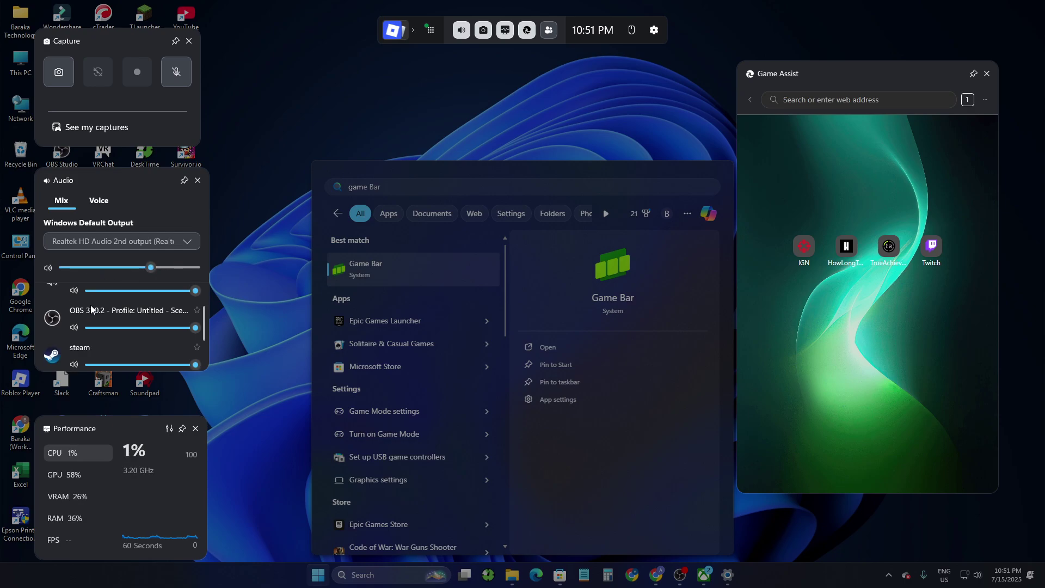
pyautogui.scroll(1, 82, 310)
pyautogui.scroll(-1, 78, 306)
pyautogui.scroll(-2, 82, 318)
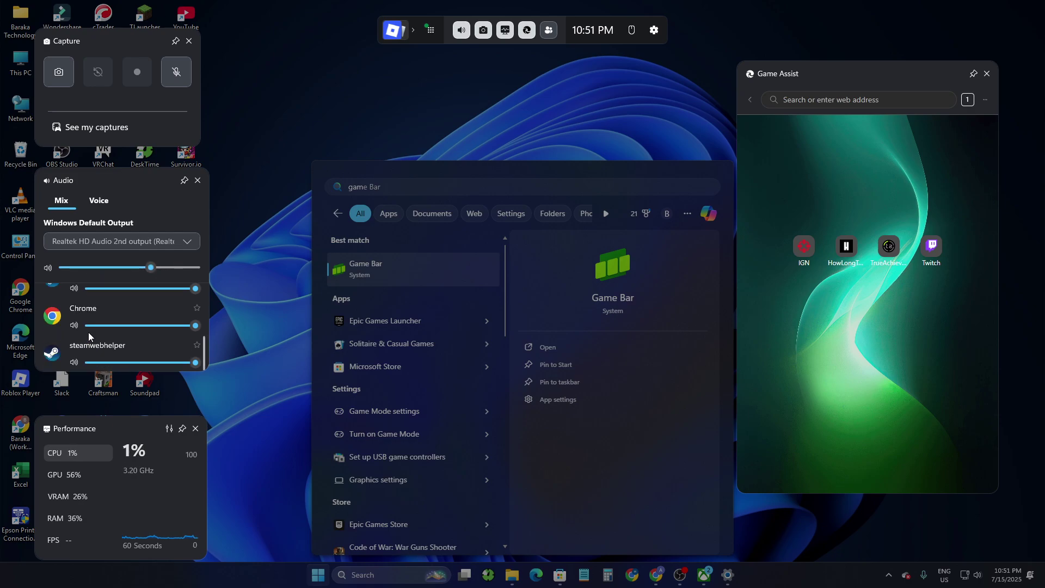
pyautogui.scroll(3, 88, 331)
pyautogui.scroll(1, 89, 331)
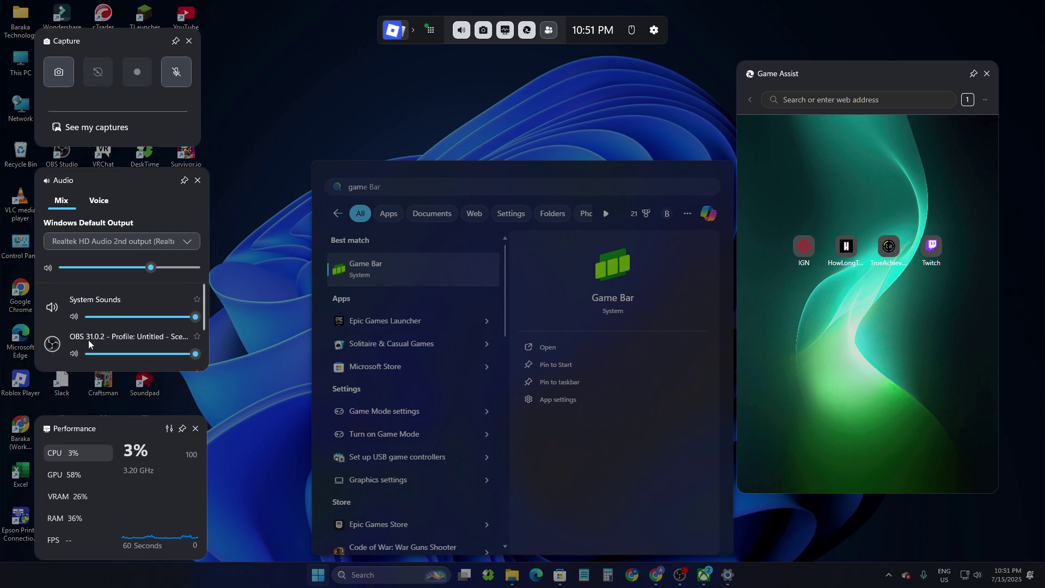
pyautogui.scroll(-3, 81, 332)
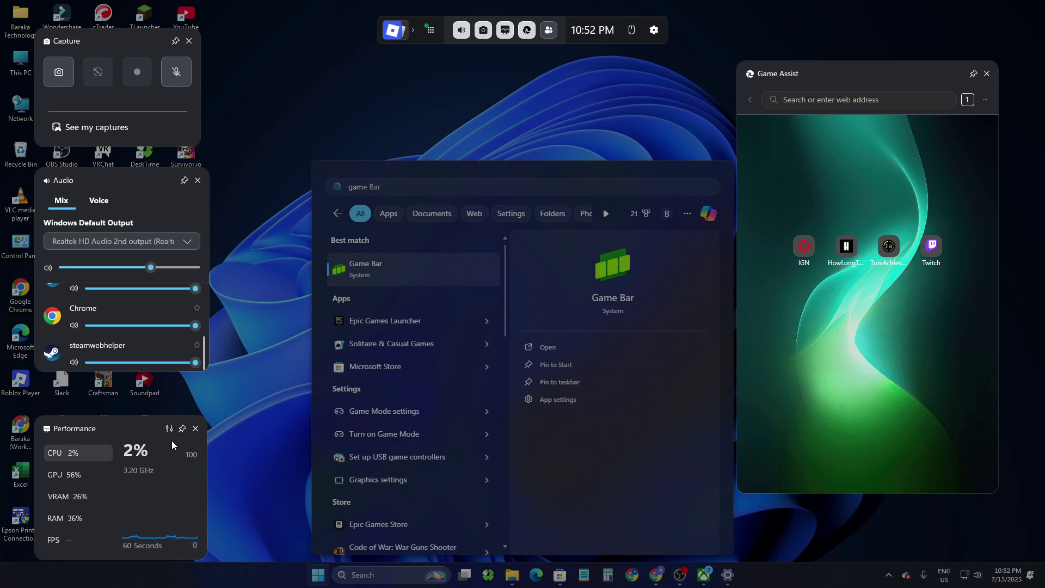
# Step: View the GPU, VRAM, RAM and FPS readings in turn in the Performance widget
pyautogui.click(58, 481)
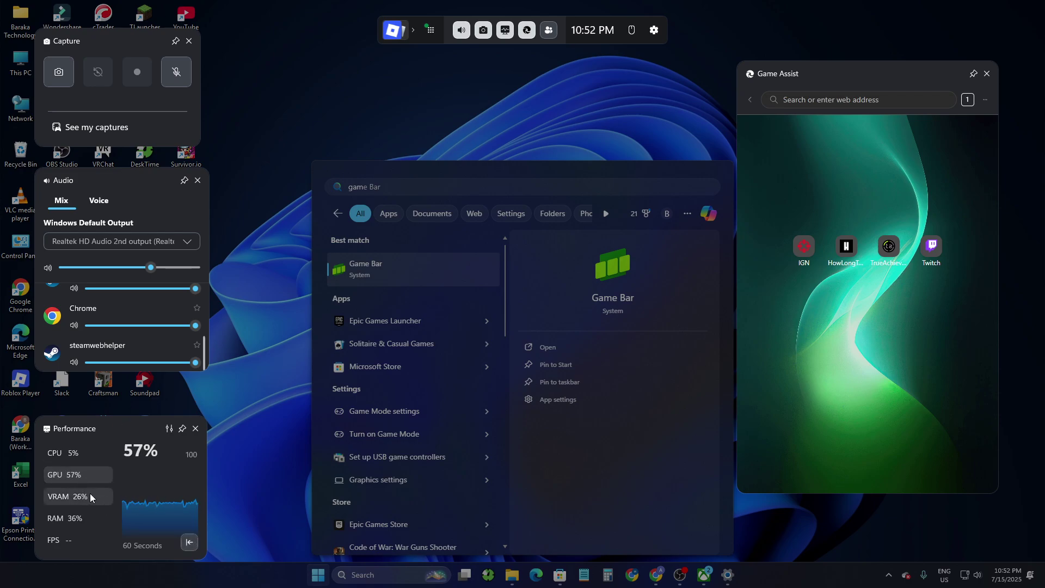
pyautogui.click(80, 496)
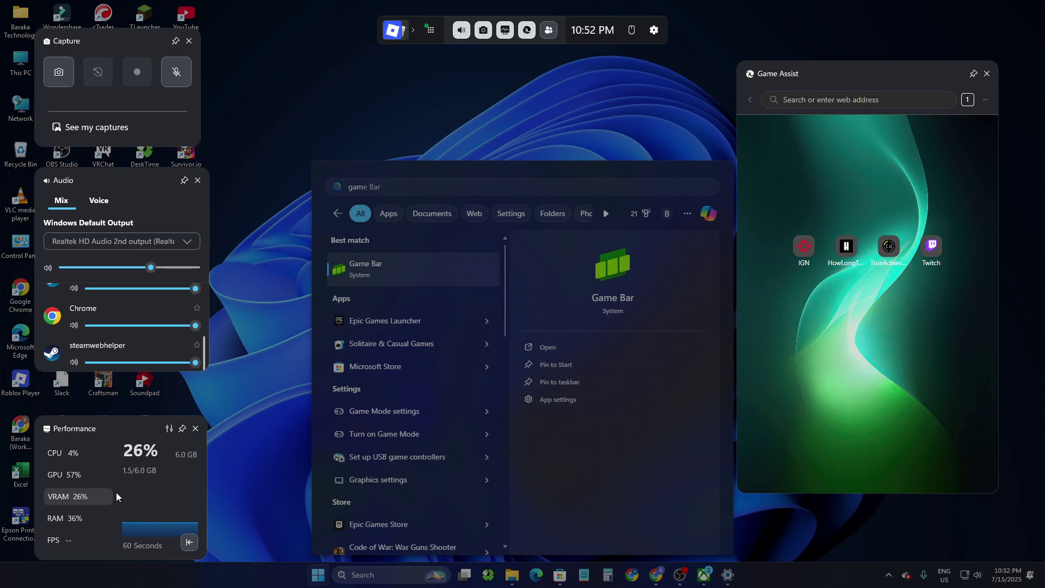
pyautogui.click(70, 515)
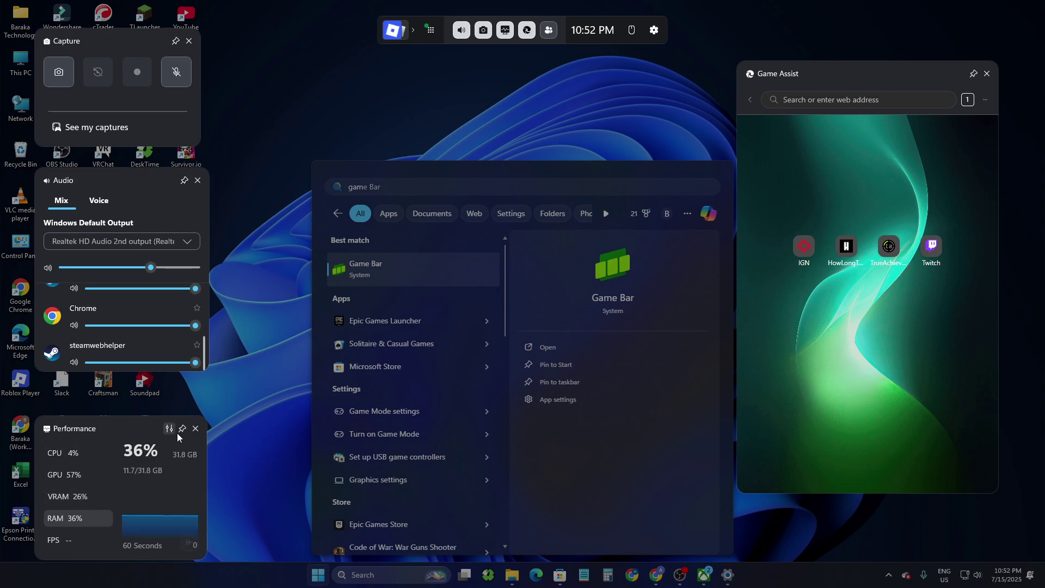
pyautogui.click(61, 538)
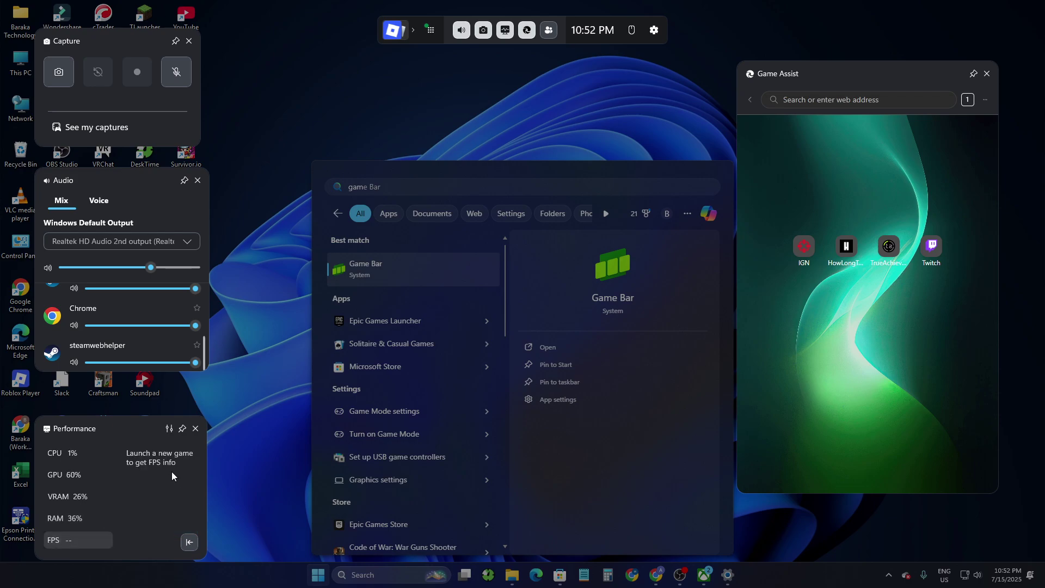
# Step: Review the Performance widget's graph location and accent color choices, keeping Right and Default, and close its options
pyautogui.click(169, 429)
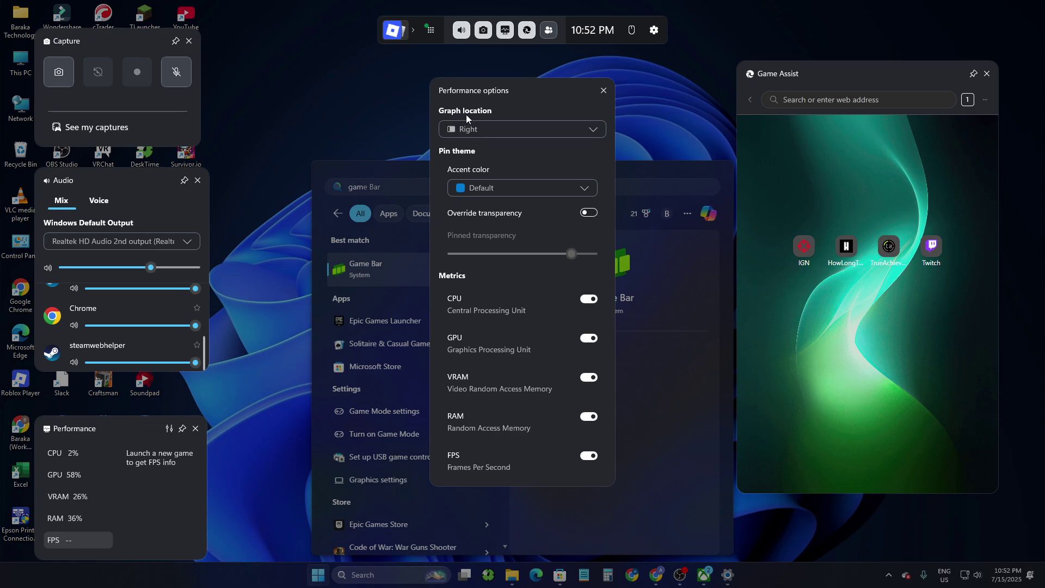
pyautogui.click(476, 128)
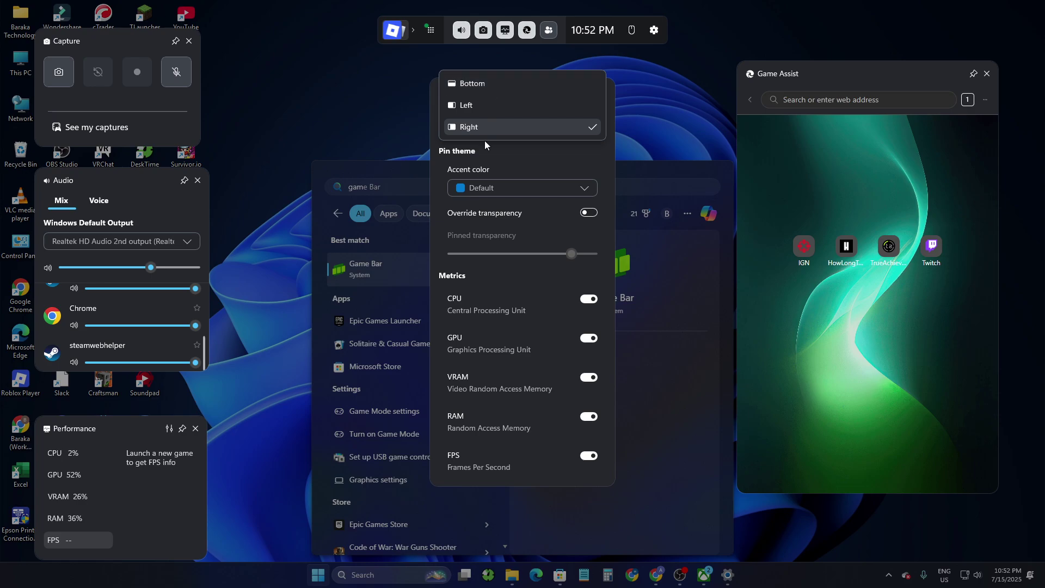
pyautogui.click(498, 148)
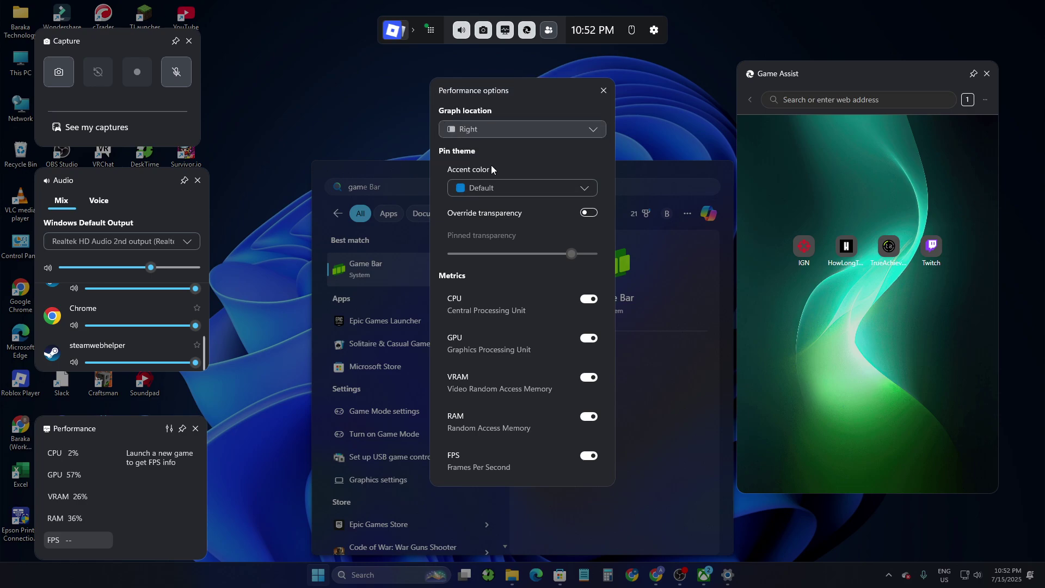
pyautogui.click(479, 188)
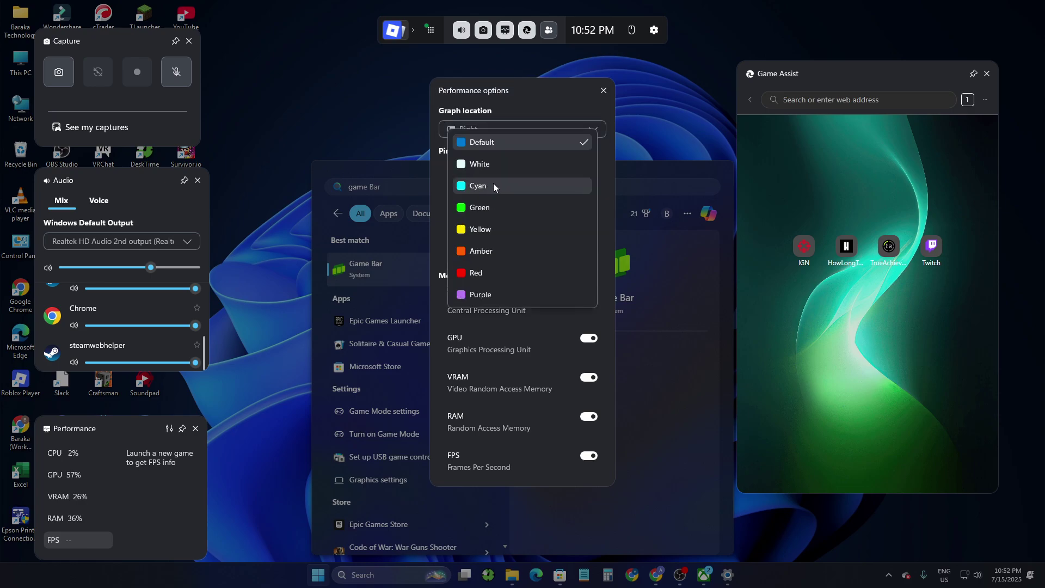
pyautogui.click(531, 136)
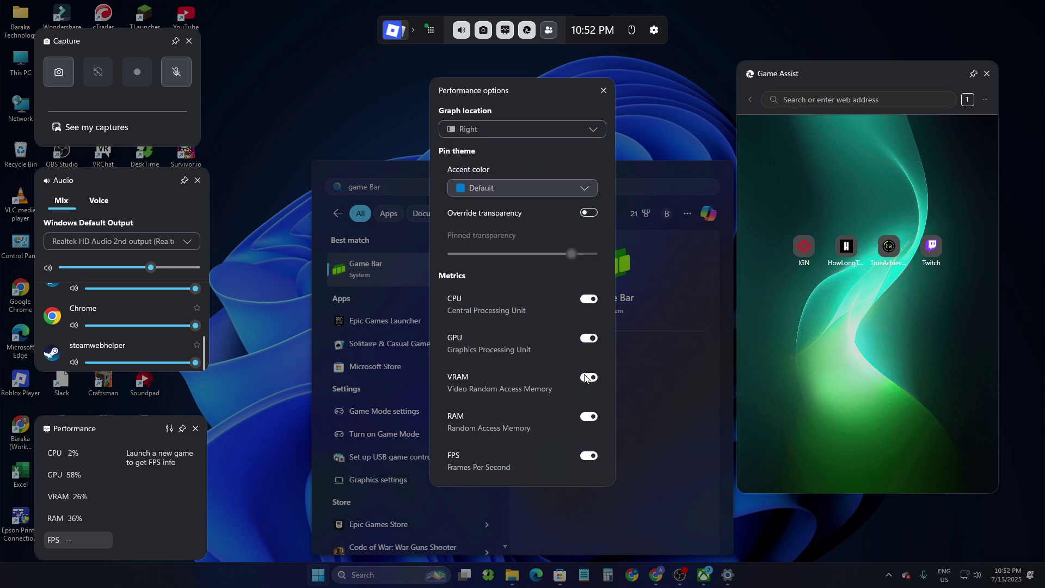
pyautogui.click(603, 90)
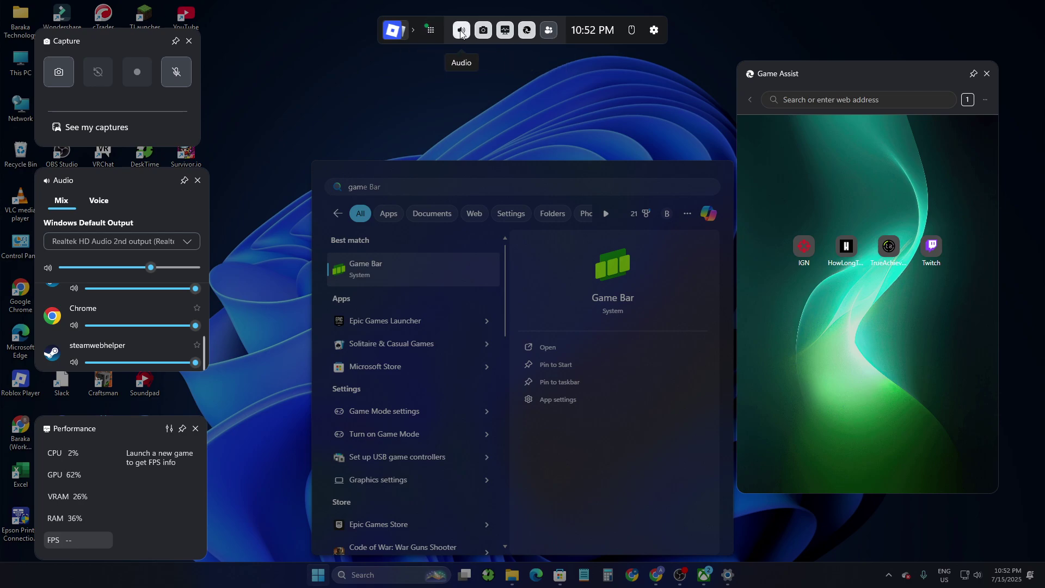
# Step: Switch to the Controller Bar to view its game and launcher shortcuts, and return to the main Game Bar
pyautogui.click(411, 34)
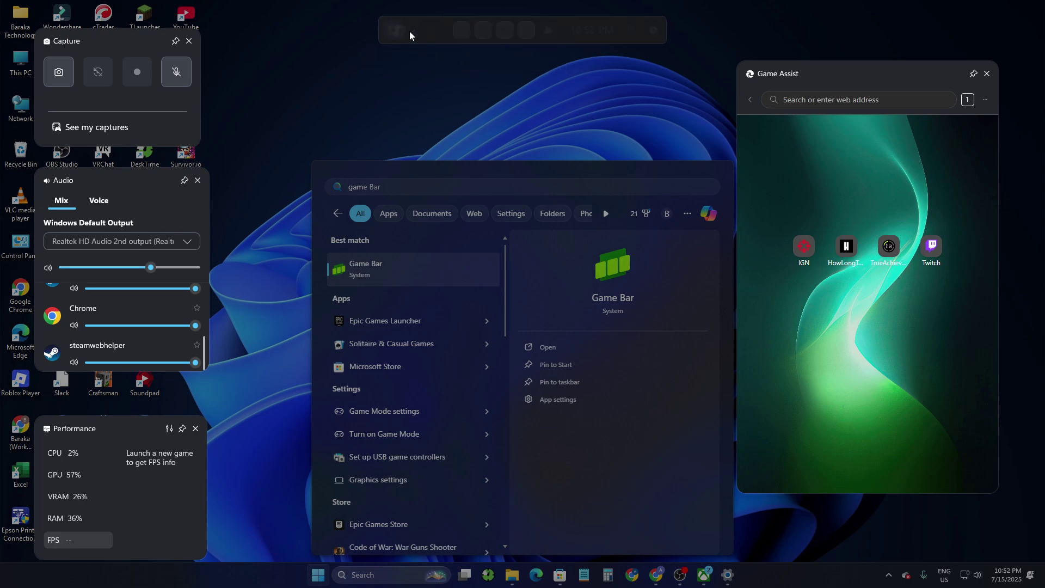
pyautogui.click(411, 33)
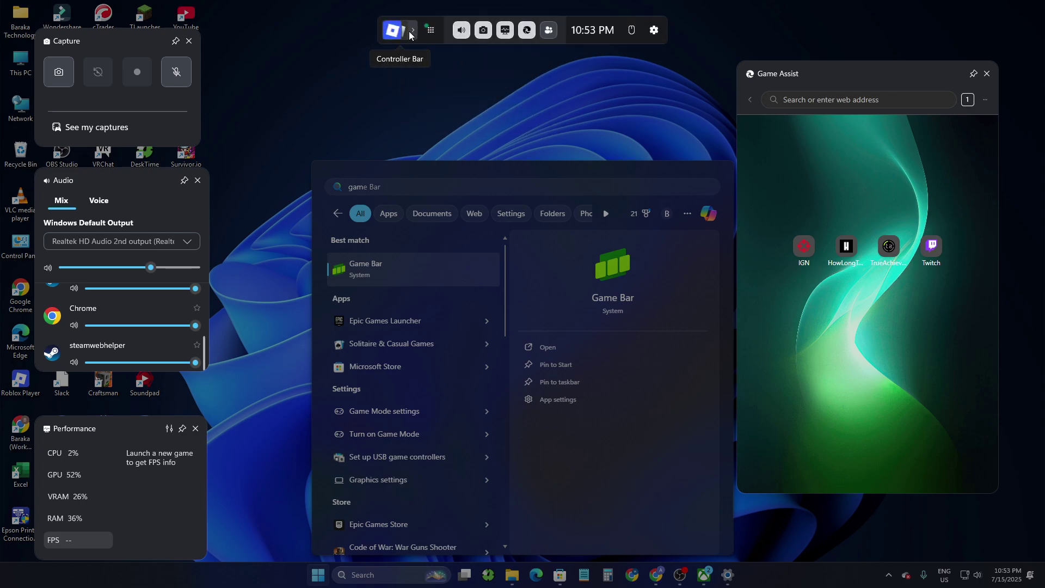
pyautogui.click(406, 36)
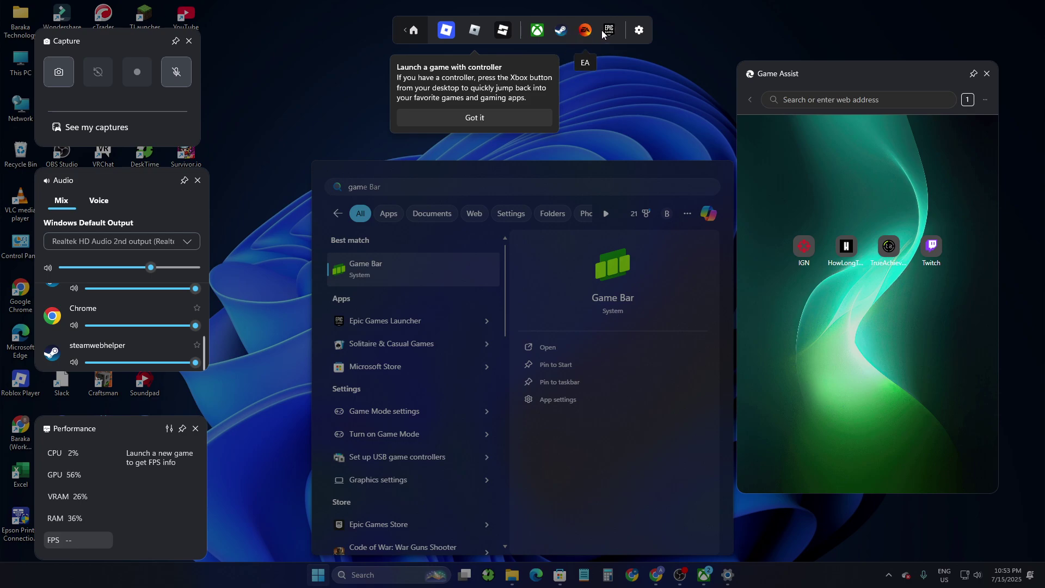
pyautogui.click(414, 32)
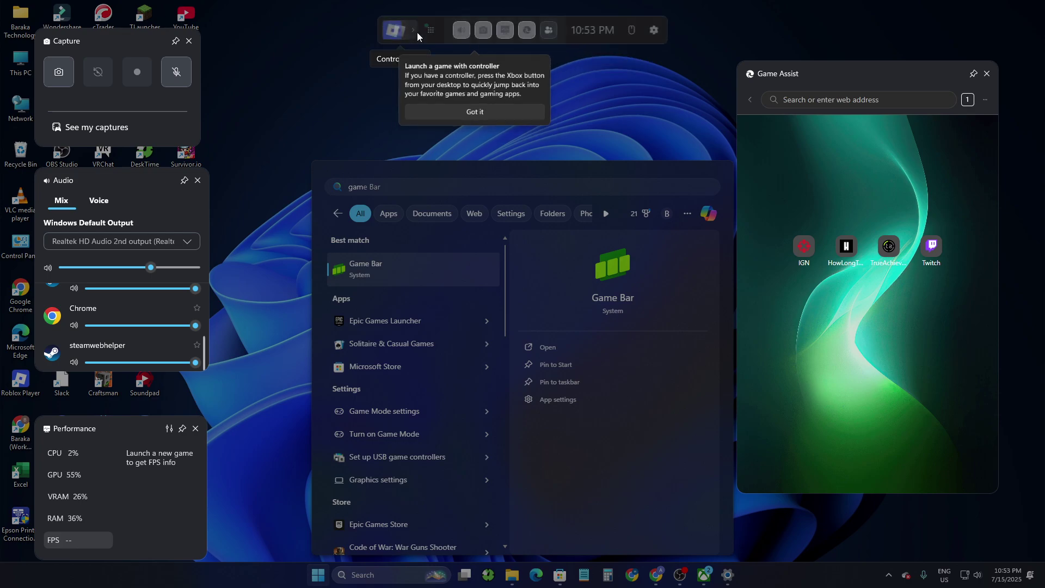
# Step: Open the Widget Store from the list of Game Bar widgets and browse the available widgets
pyautogui.click(429, 33)
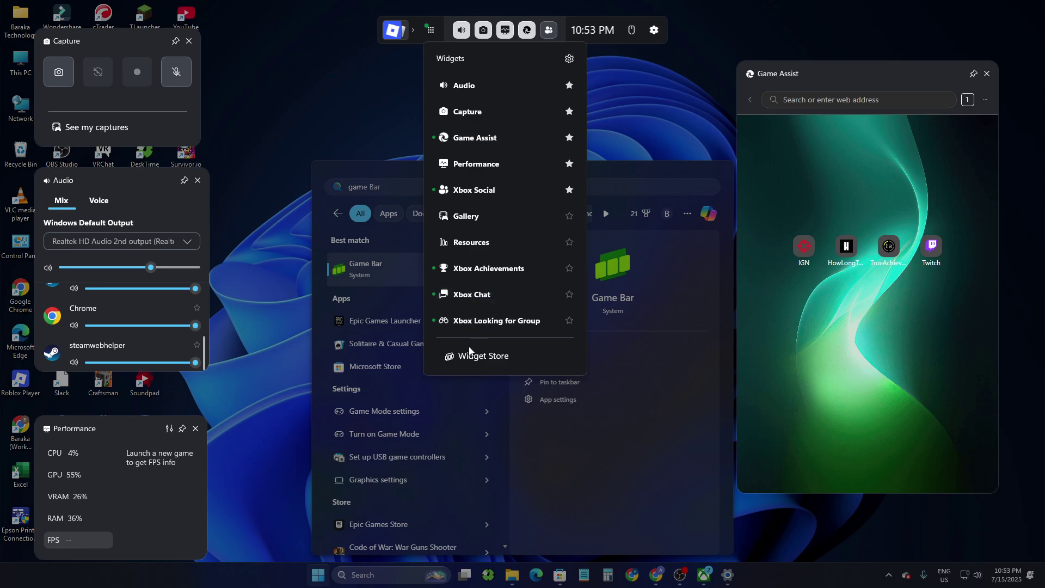
pyautogui.click(482, 355)
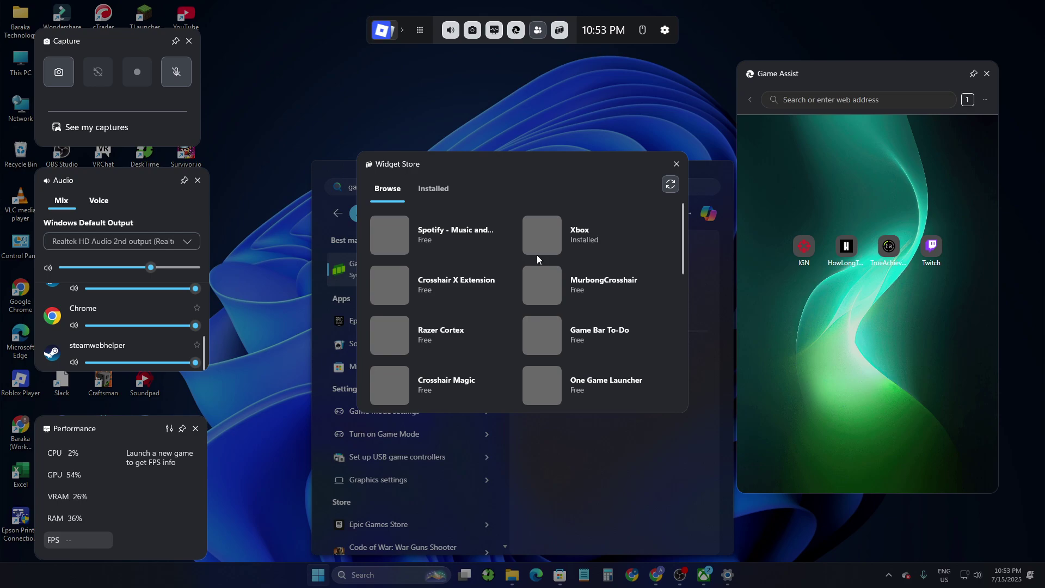
pyautogui.scroll(-1, 537, 255)
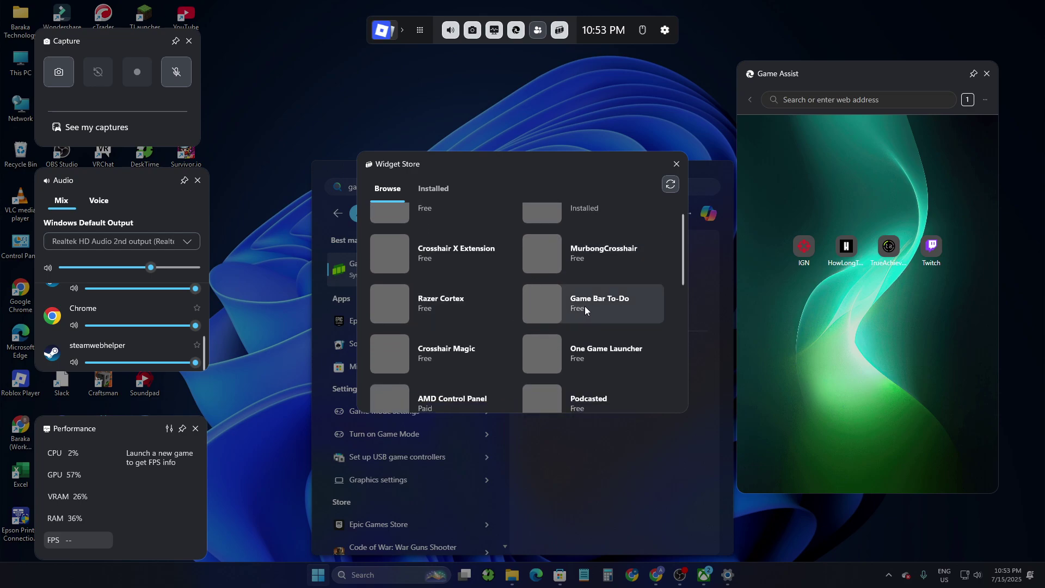
pyautogui.scroll(-1, 584, 305)
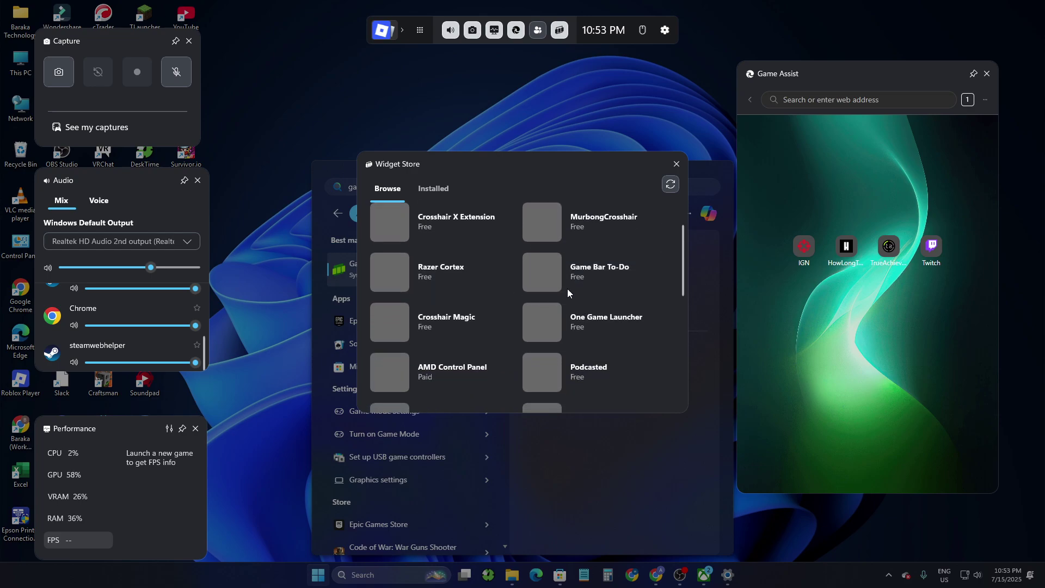
pyautogui.scroll(-2, 563, 305)
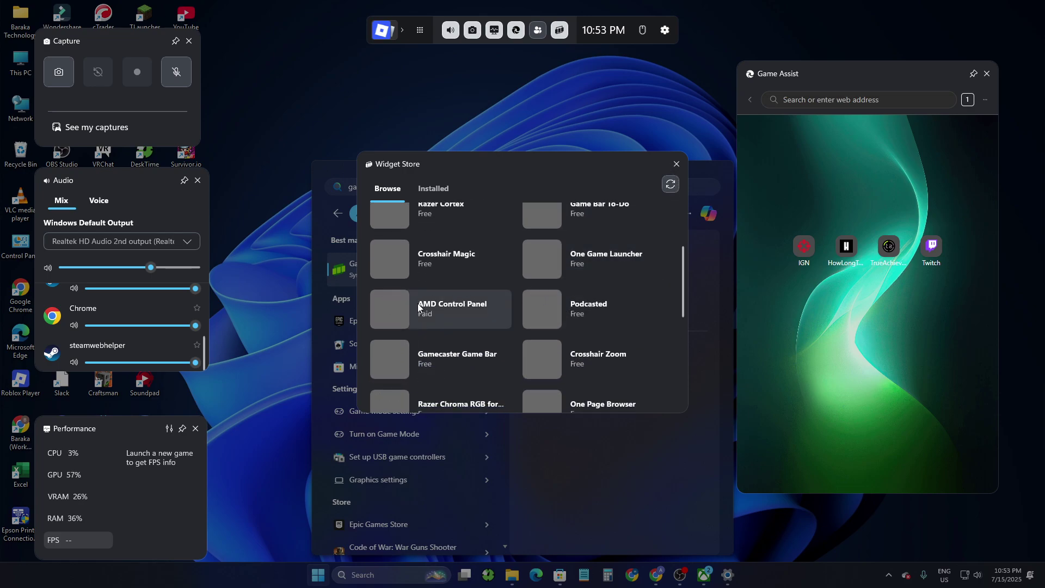
# Step: Browse more of the Widget Store's available widgets, return to the start of the list and close the store
pyautogui.scroll(-5, 570, 305)
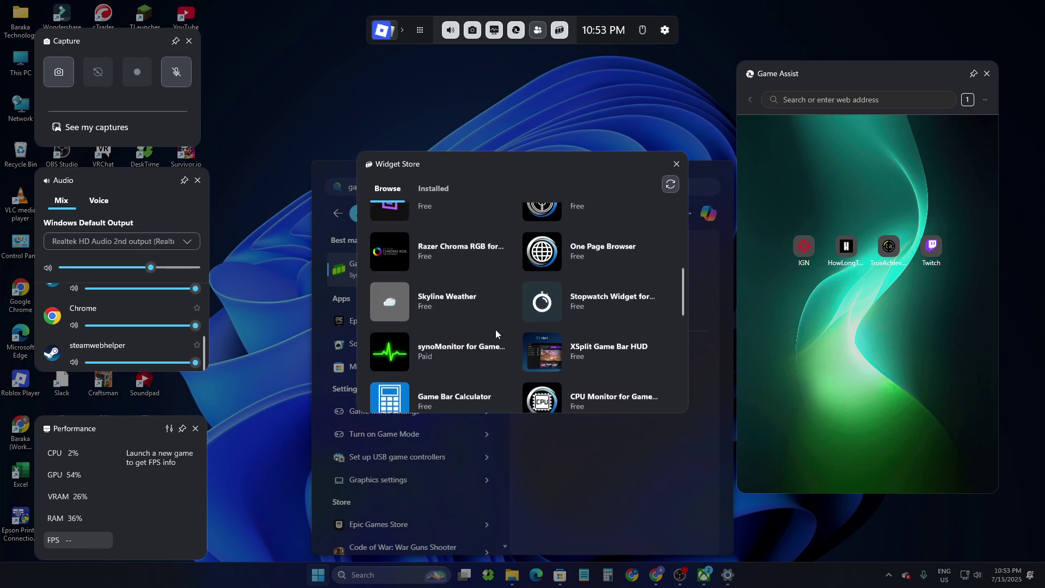
pyautogui.scroll(8, 523, 305)
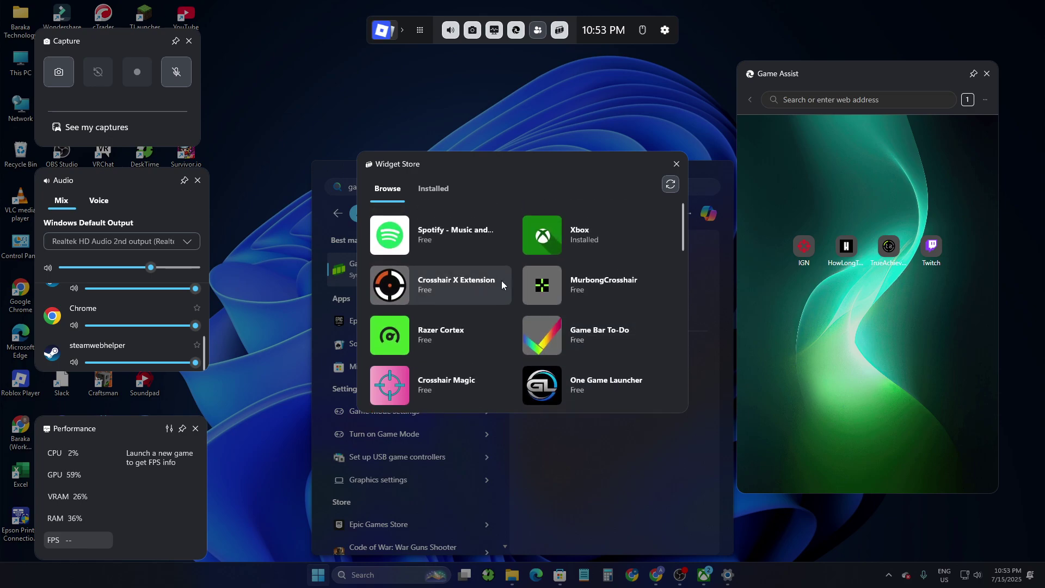
pyautogui.click(676, 165)
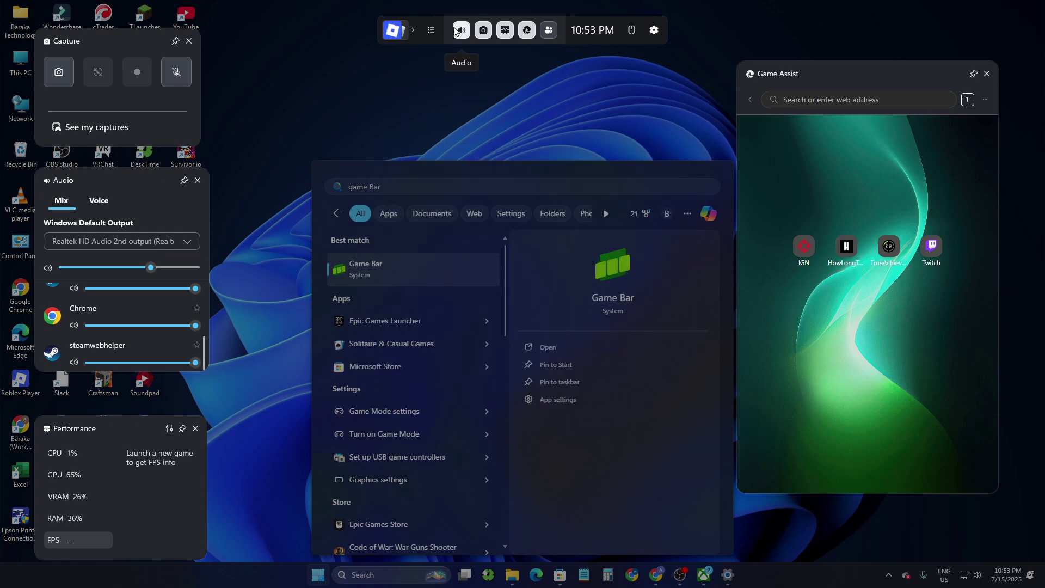
# Step: Hide and show the Audio, Capture and Performance widgets in turn, and open and close the Xbox Social widget
pyautogui.click(463, 30)
pyautogui.click(463, 31)
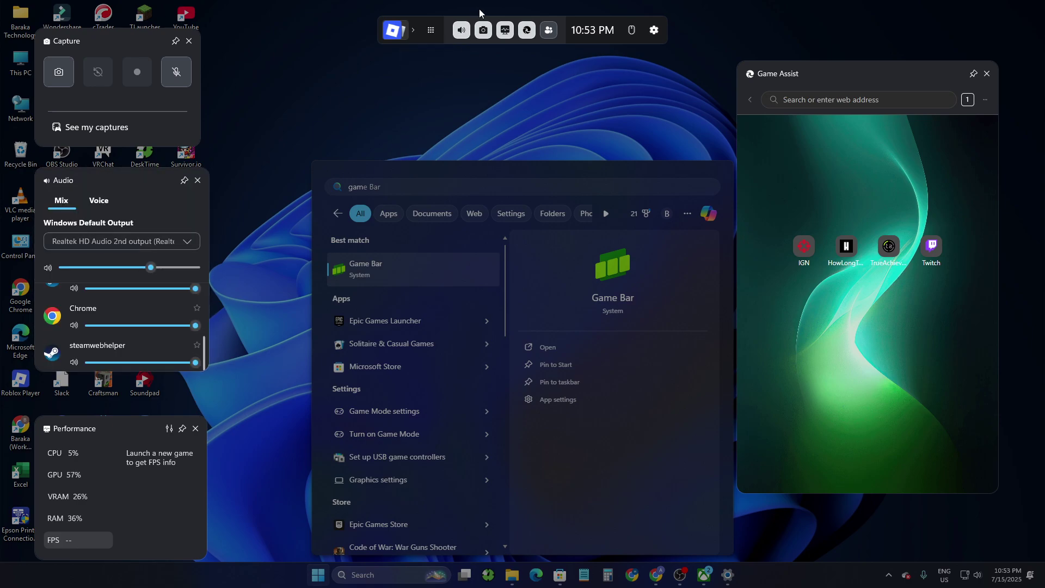
pyautogui.click(484, 32)
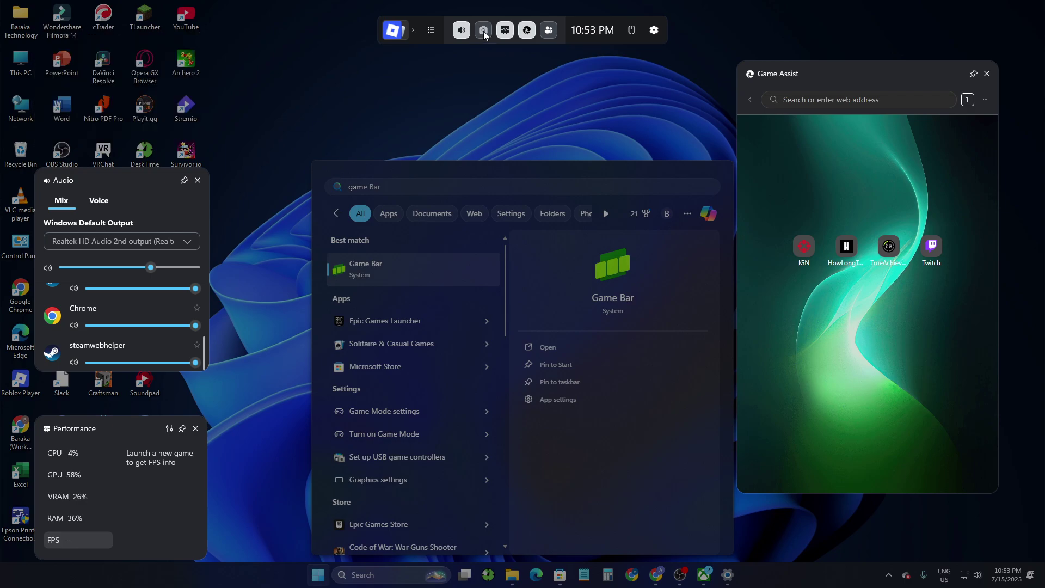
pyautogui.click(484, 33)
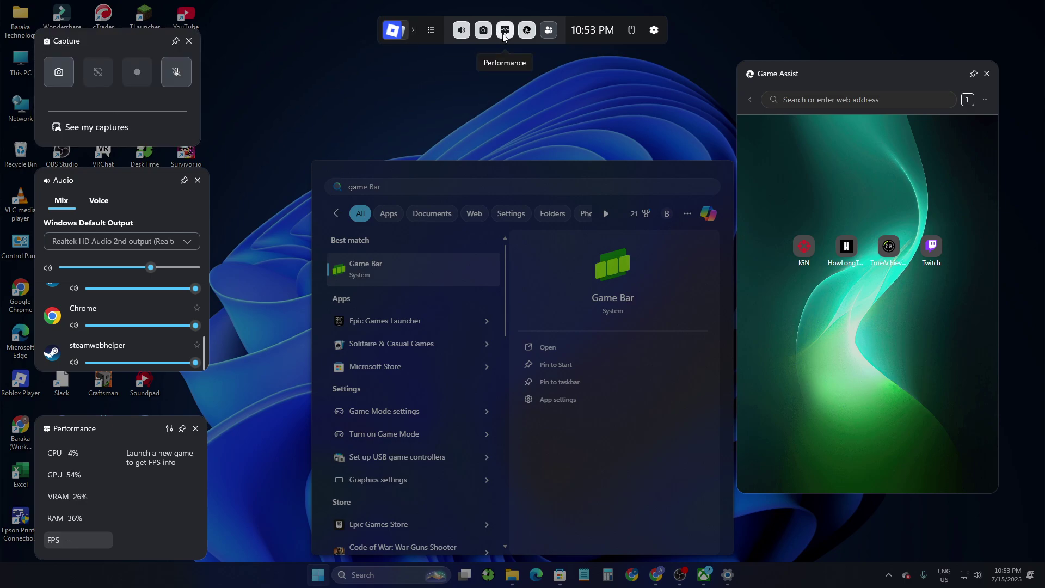
pyautogui.click(505, 31)
pyautogui.click(505, 31)
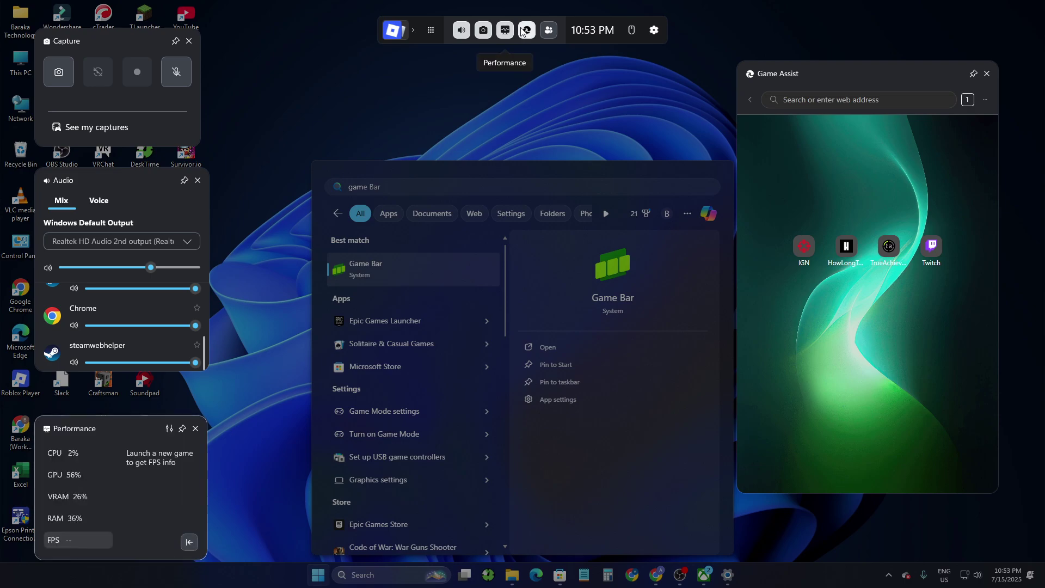
pyautogui.click(550, 31)
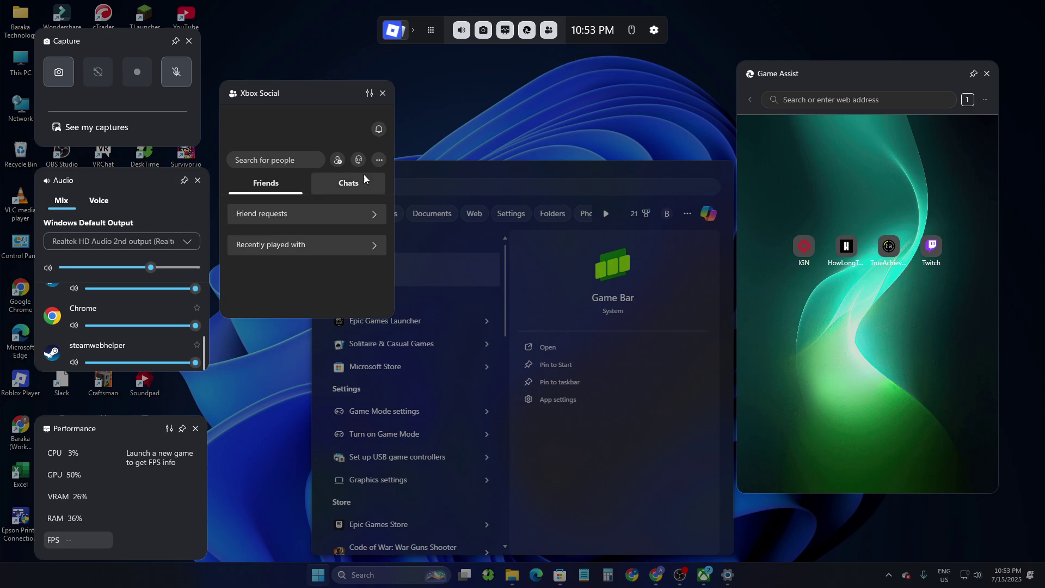
pyautogui.click(549, 31)
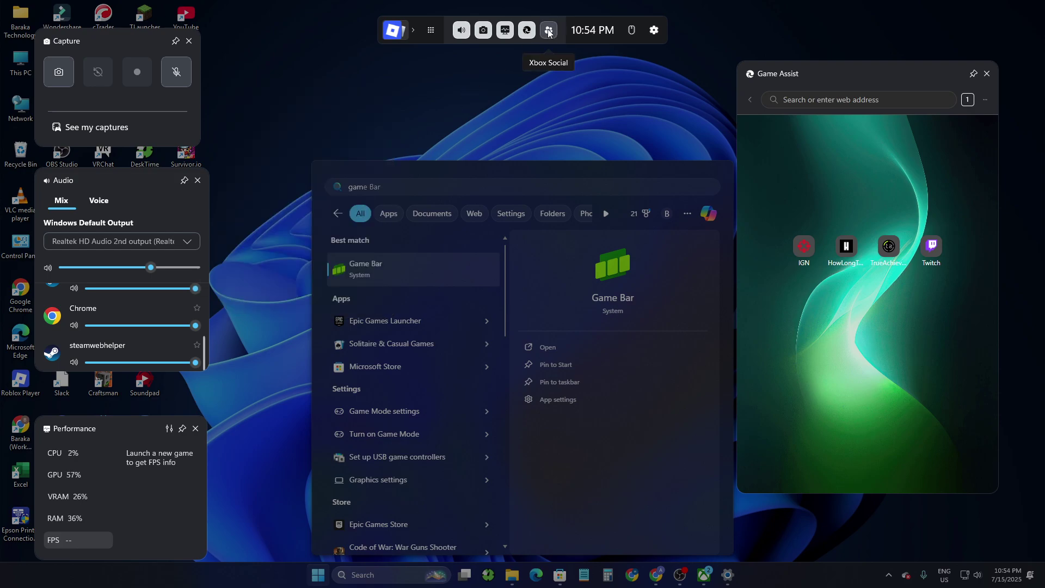
# Step: Show the on-screen keyboard from Game Bar's Settings, close the keyboard and reopen Game Bar from the Windows search results
pyautogui.click(655, 32)
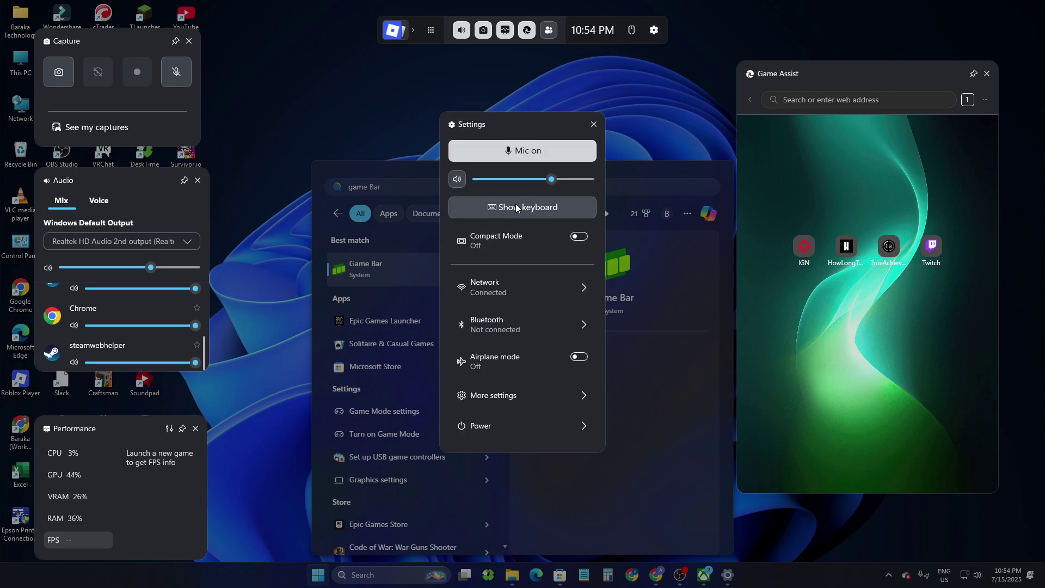
pyautogui.click(537, 207)
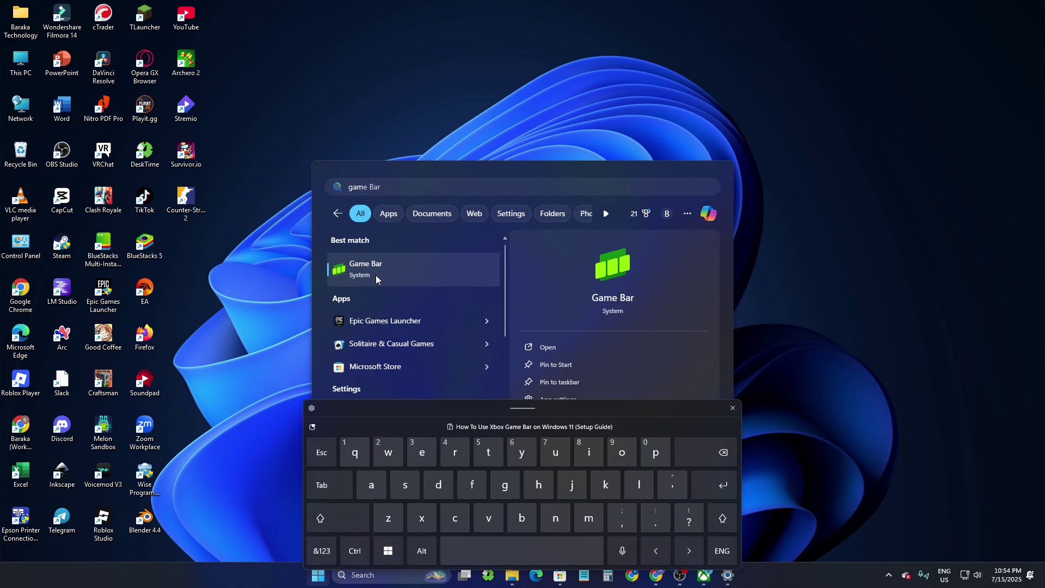
pyautogui.click(733, 409)
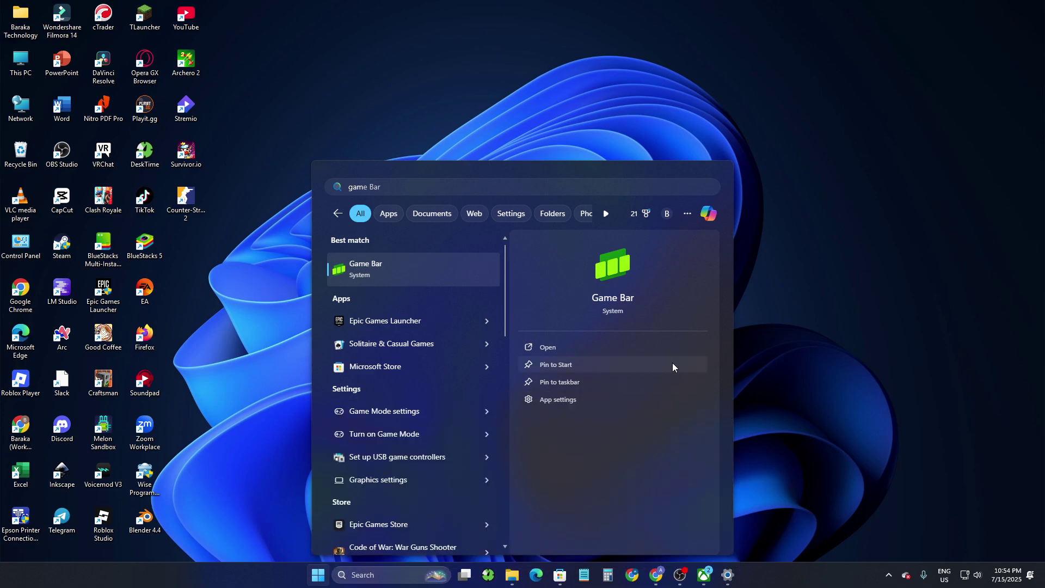
pyautogui.click(615, 347)
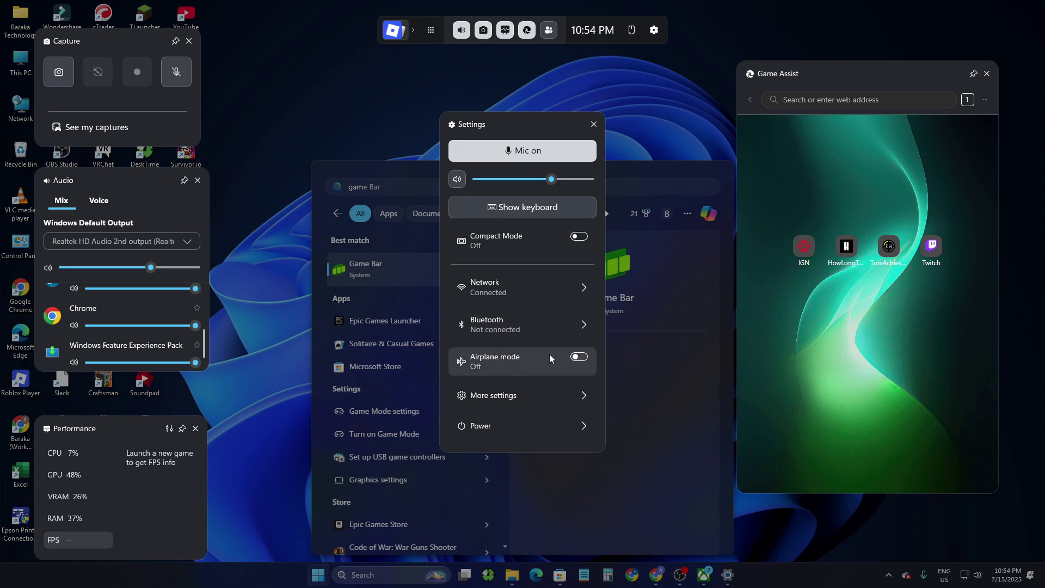
# Step: View the More settings categories in Game Bar's Settings widget and close the widget
pyautogui.click(552, 392)
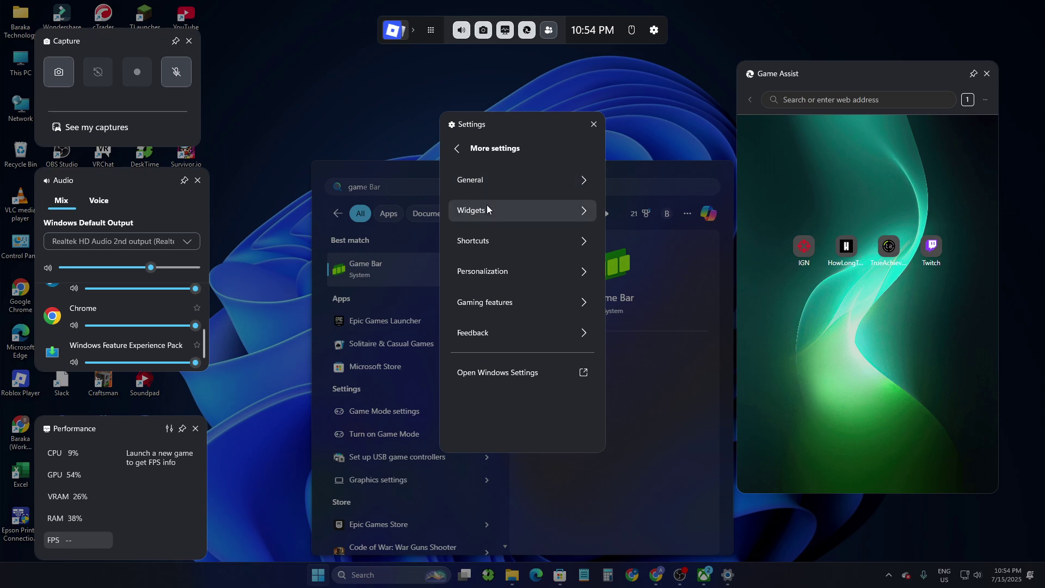
pyautogui.click(594, 124)
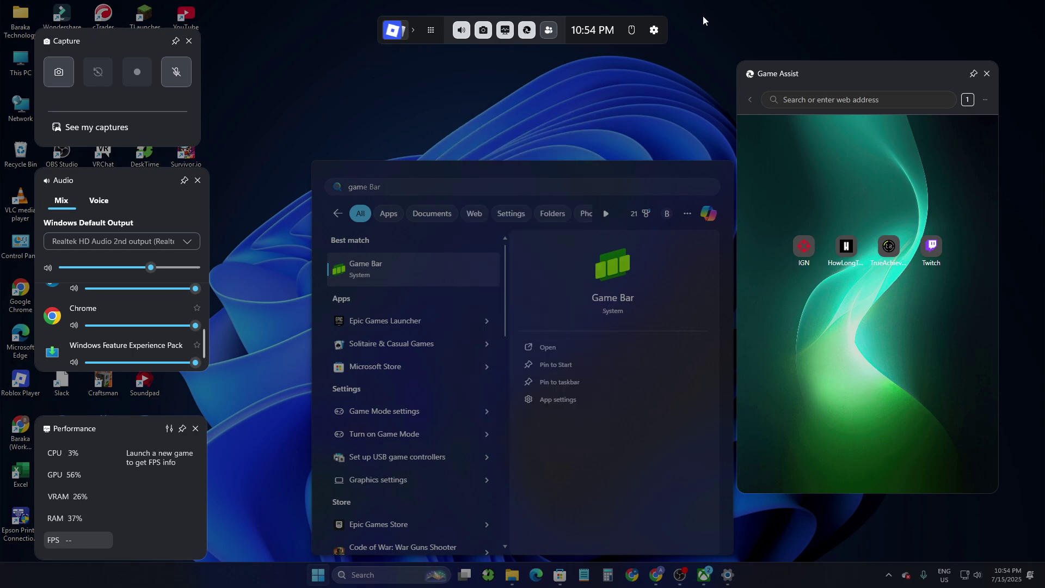
# Step: Dismiss the Game Bar overlay and the Windows search results to return to the desktop
pyautogui.click(560, 98)
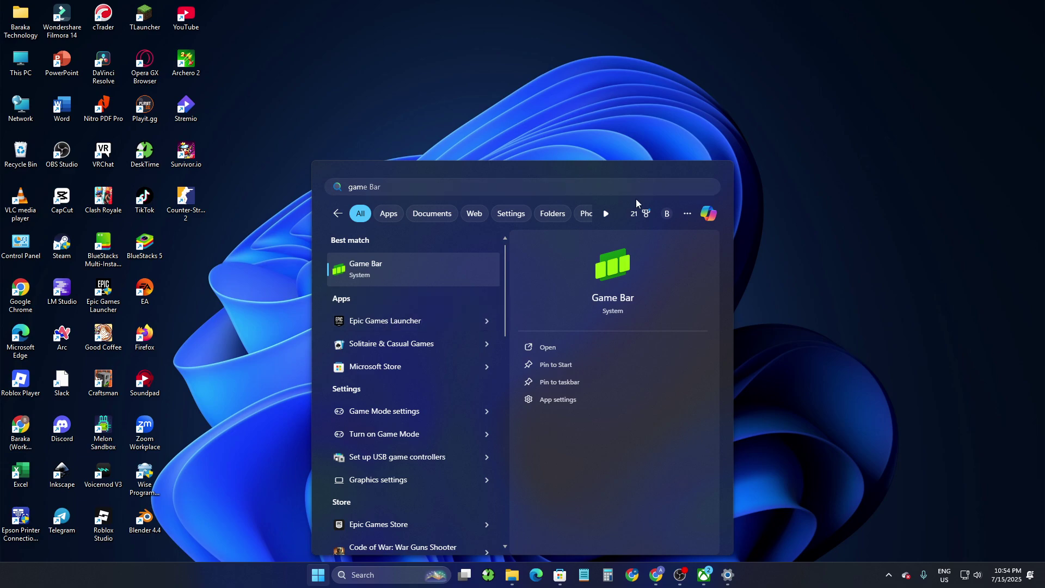
pyautogui.click(625, 143)
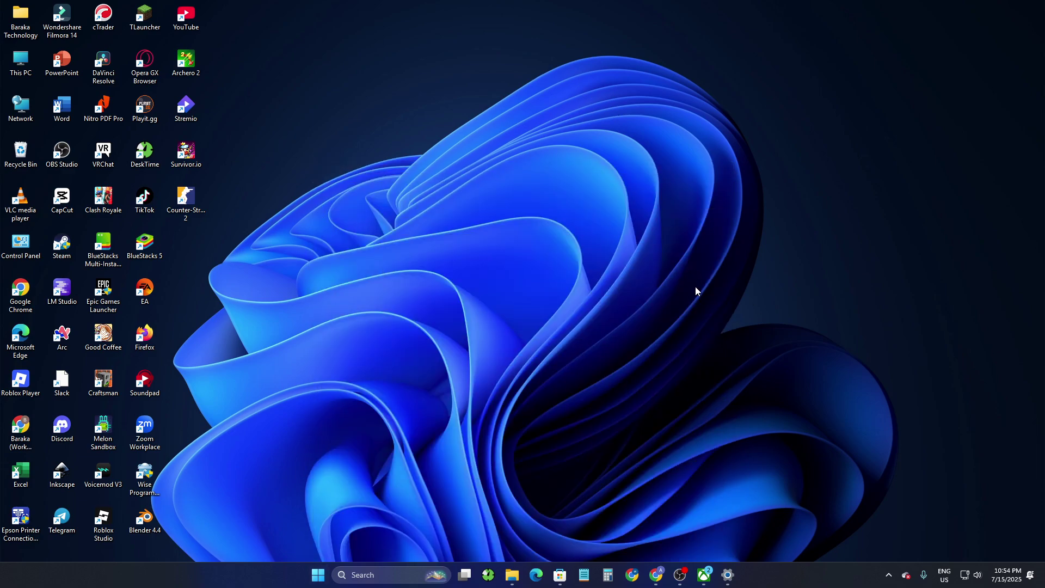